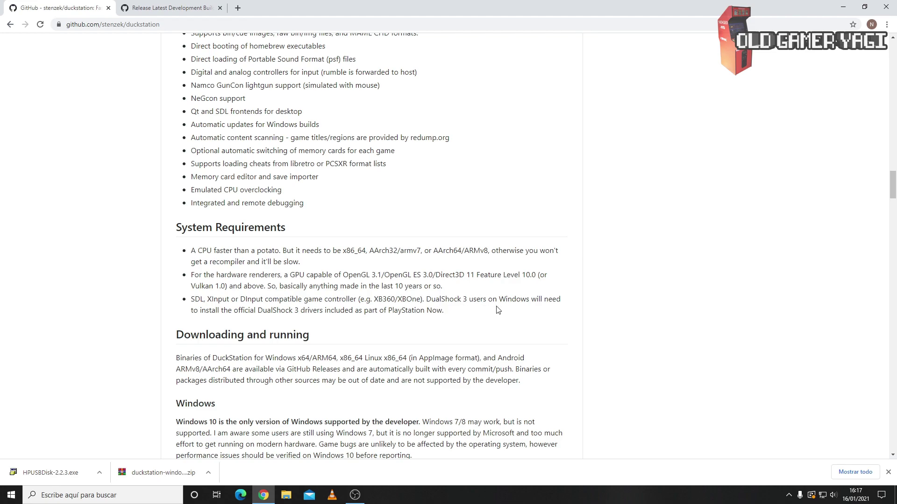
Download the duckstation-windows-x64-release zip from the direct link in the Windows section to the Escritorio folder, keeping it despite the browser's warning
left_click(169, 334)
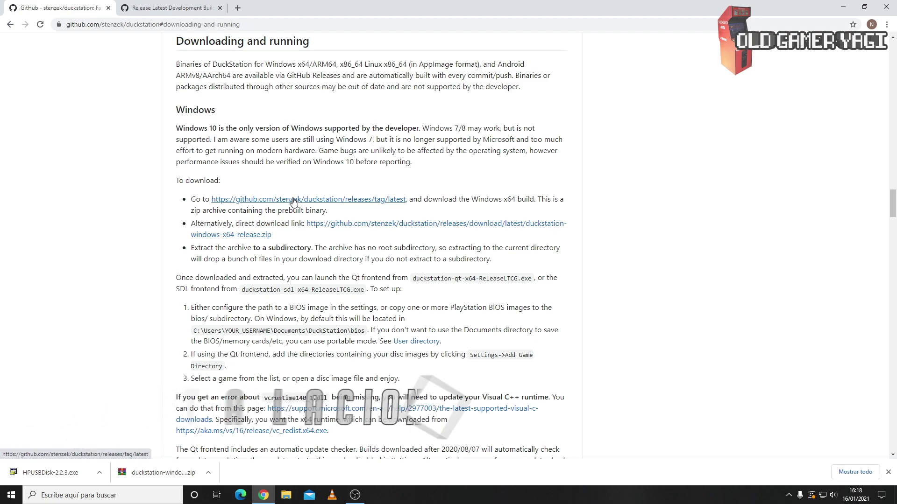
right_click(354, 226)
left_click(380, 232)
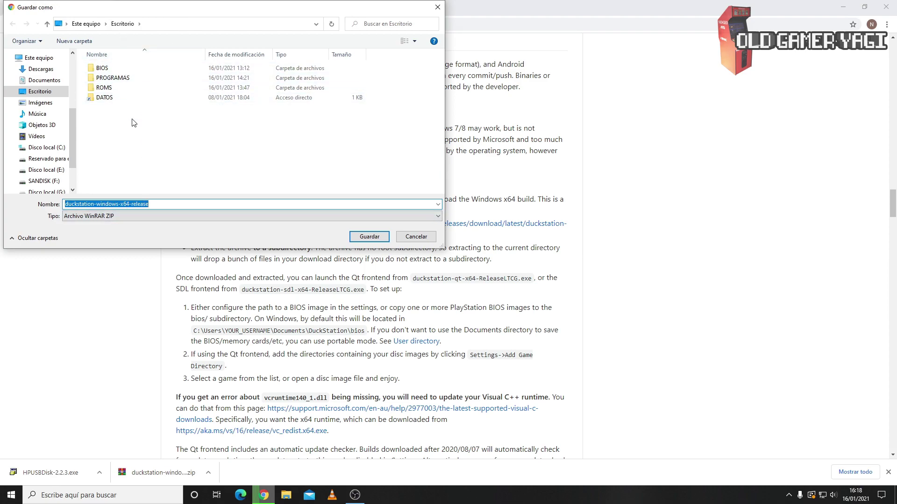
left_click(370, 237)
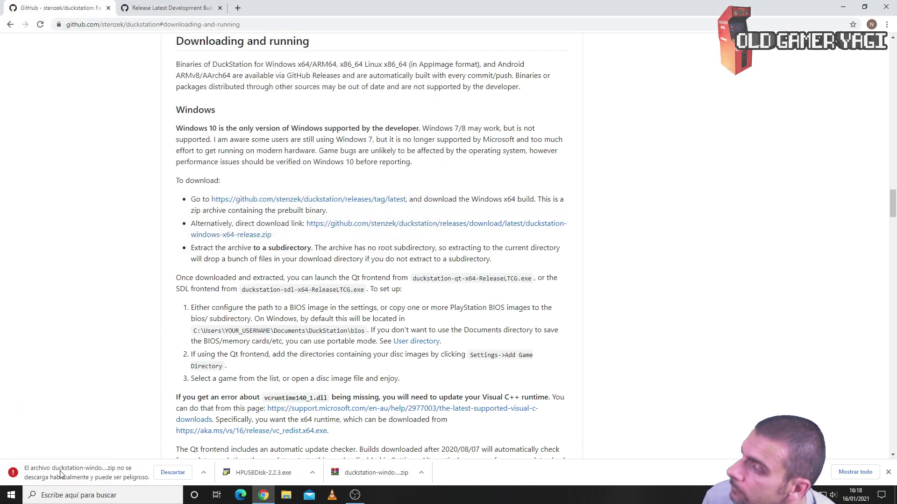
left_click(203, 472)
left_click(219, 441)
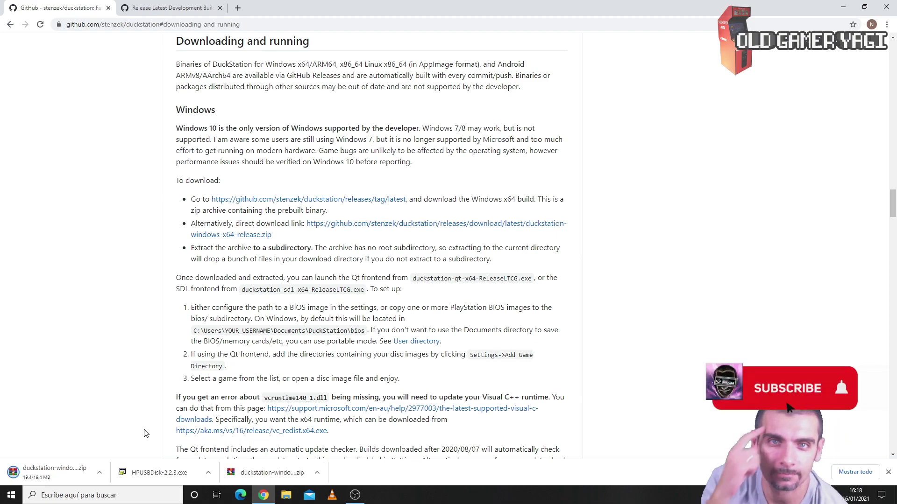
Switch to the desktop, extract the downloaded archive into its own duckstation-windows-x64-release folder, and open that folder
left_click(843, 7)
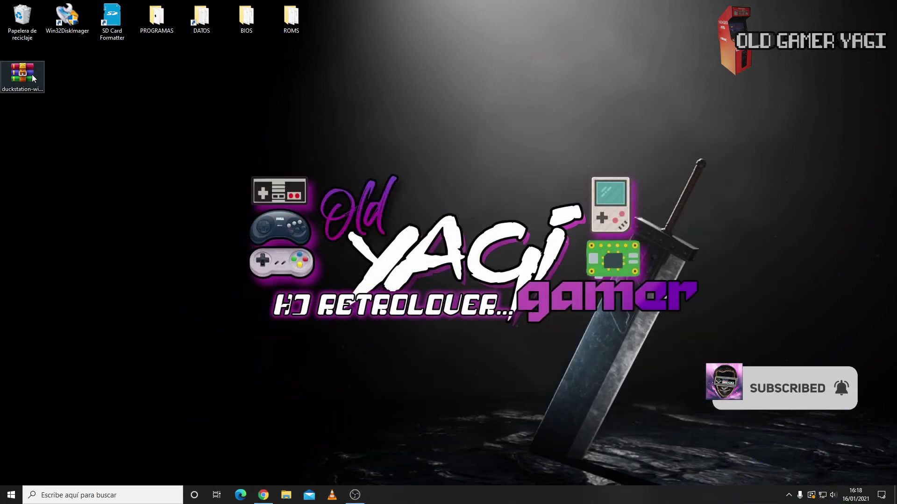
right_click(24, 77)
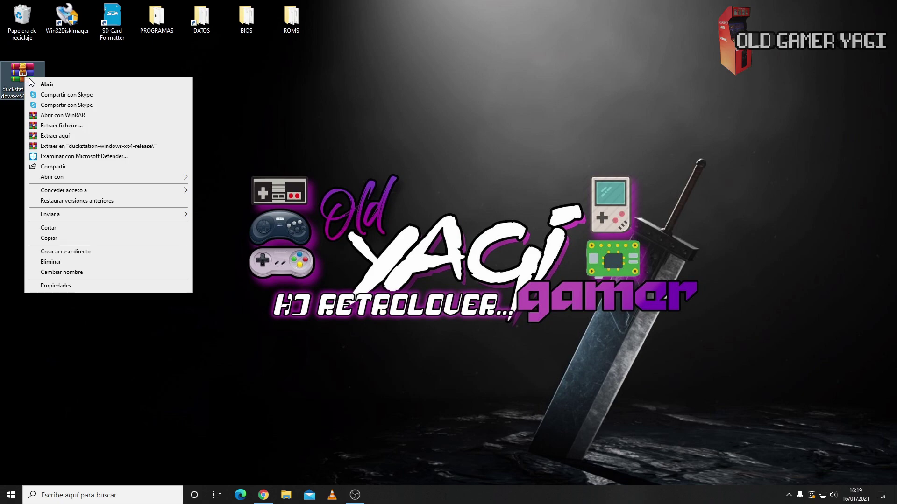
left_click(76, 146)
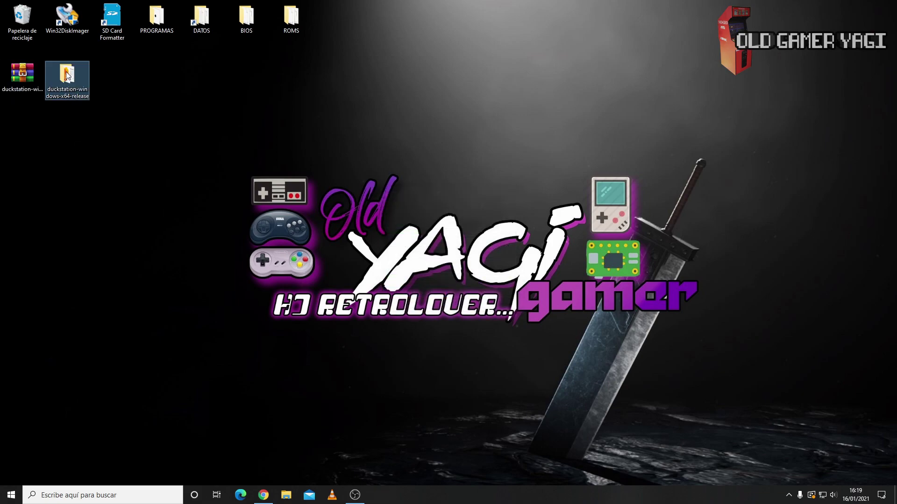
double_click(68, 76)
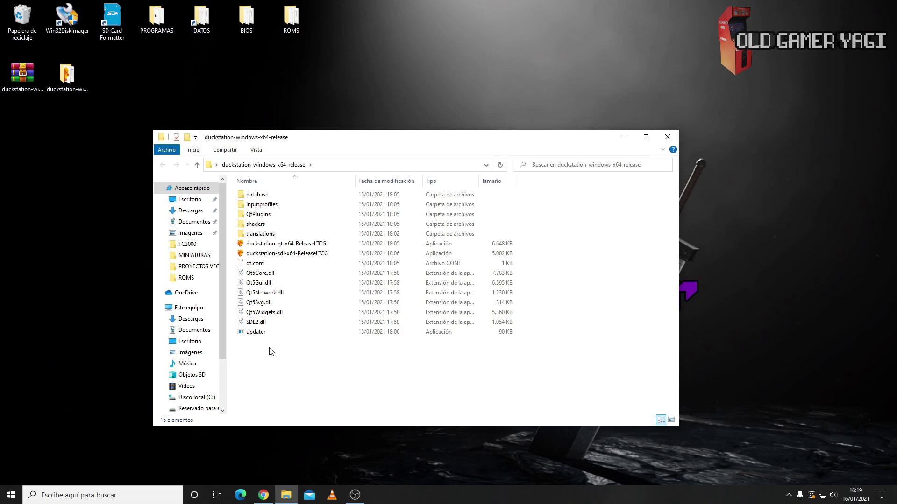
Create two subfolders named bios and roms inside the duckstation-windows-x64-release folder
key("ctrl+shift+n")
type("bios")
key("Return")
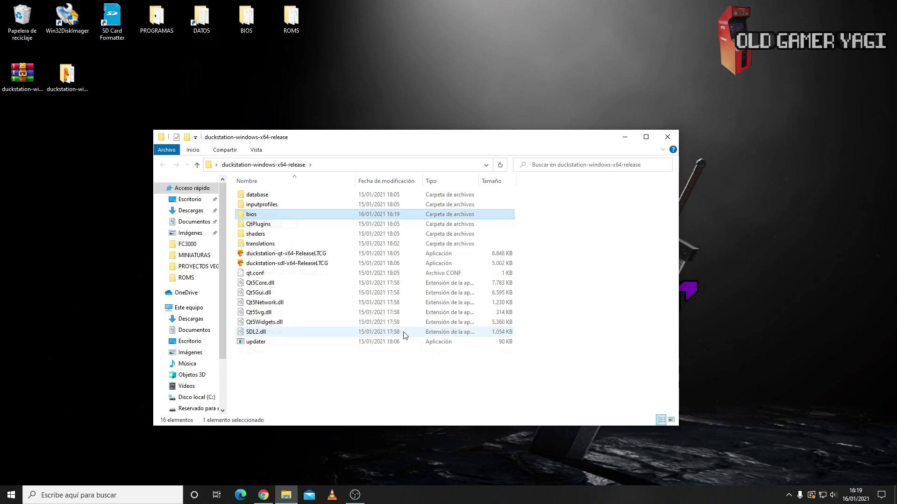
key("ctrl+shift+n")
type("roms")
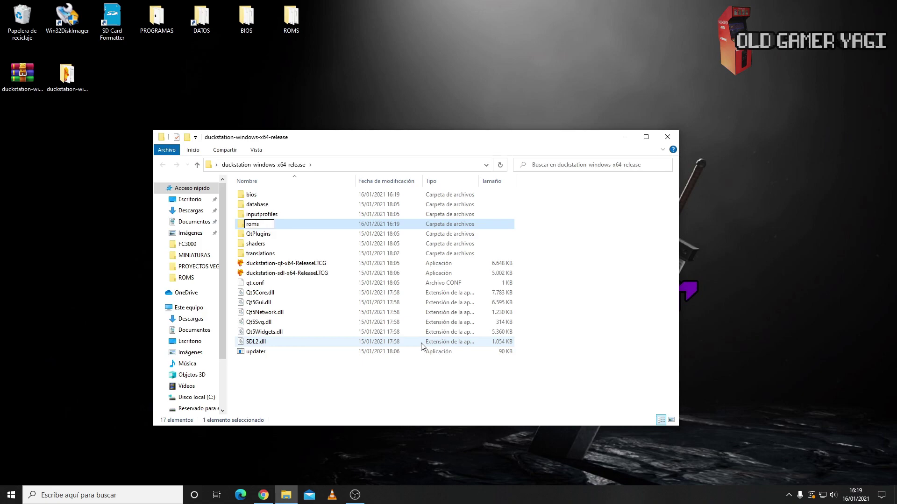
left_click(306, 378)
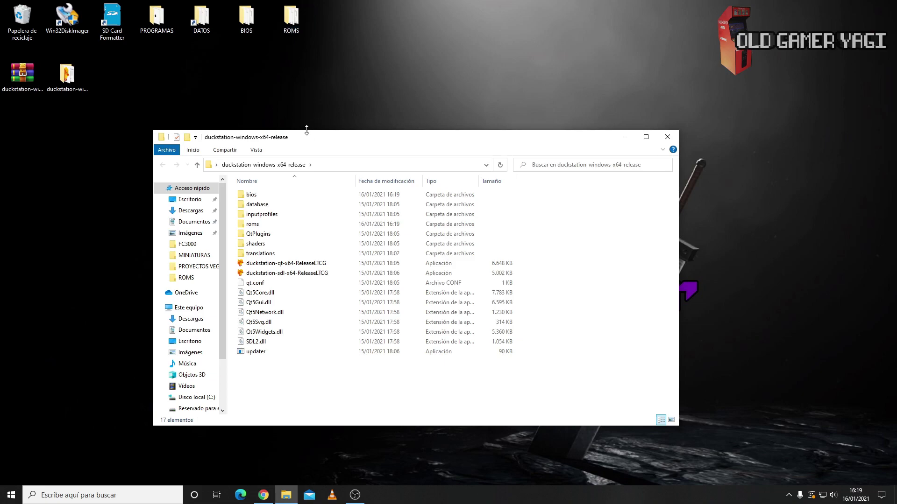
Copy all five scph .bin files from the desktop's BIOS folder into the emulator's bios subfolder
double_click(246, 18)
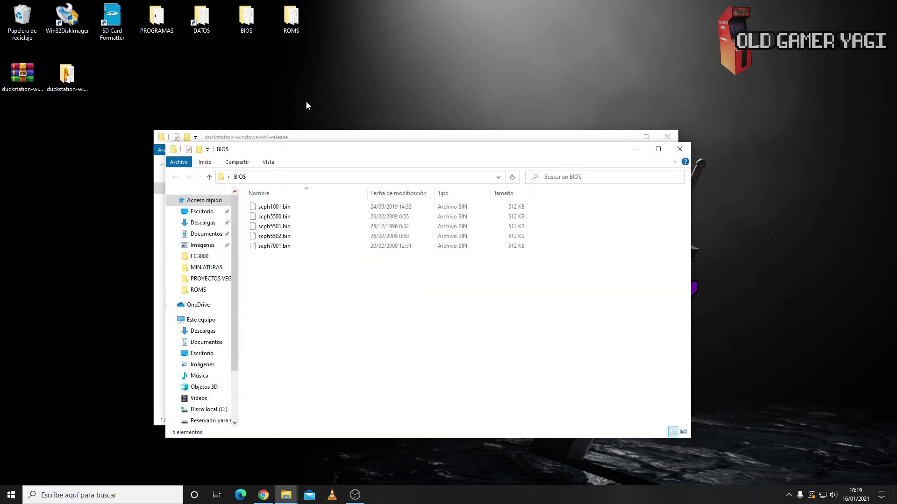
left_click_drag(339, 156, 461, 97)
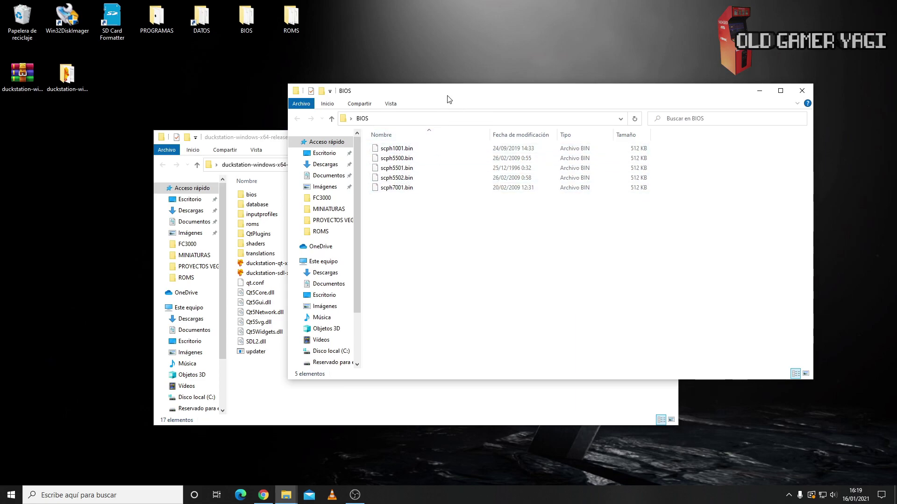
left_click_drag(447, 96, 563, 87)
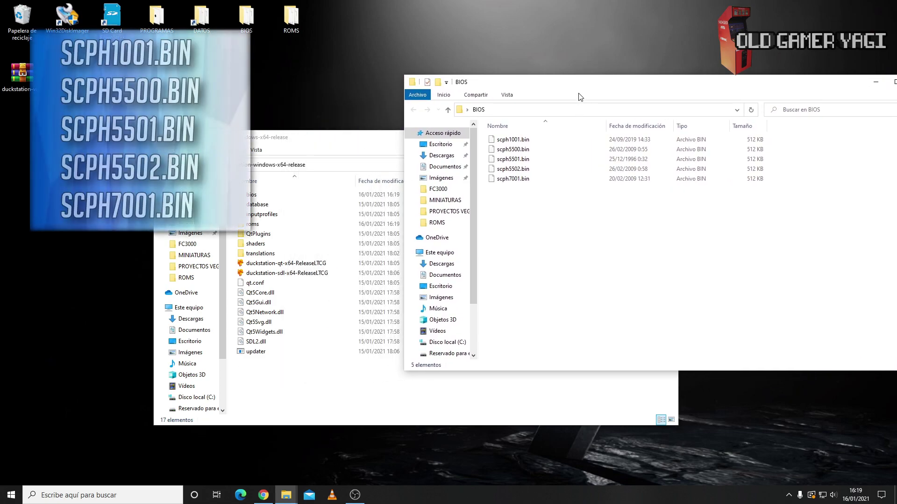
left_click_drag(574, 197, 508, 139)
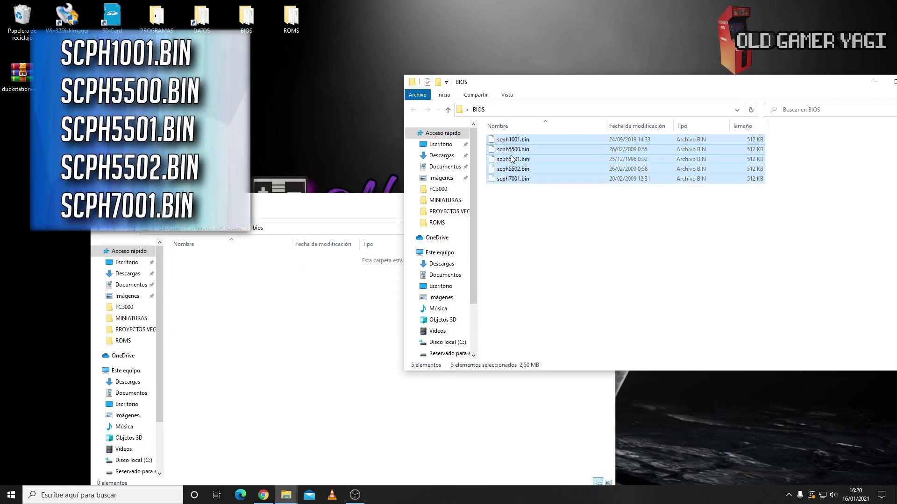
right_click(511, 155)
left_click(535, 274)
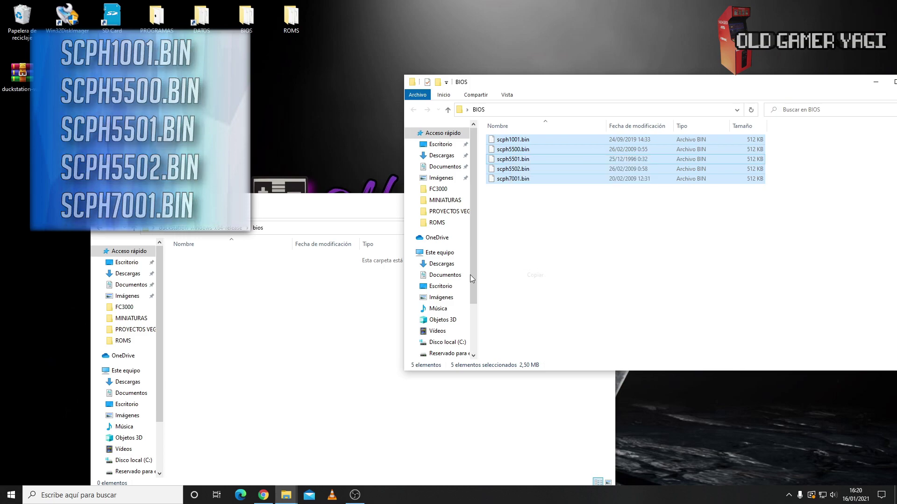
left_click(257, 295)
right_click(255, 293)
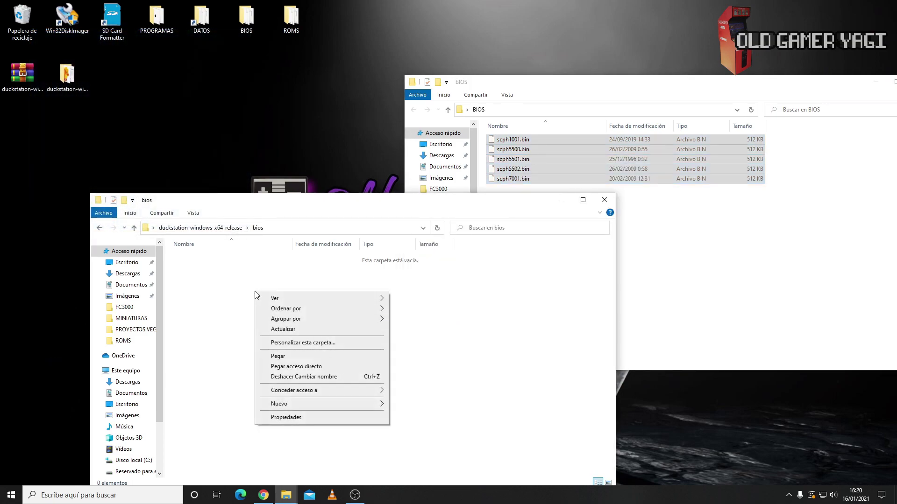
left_click(278, 357)
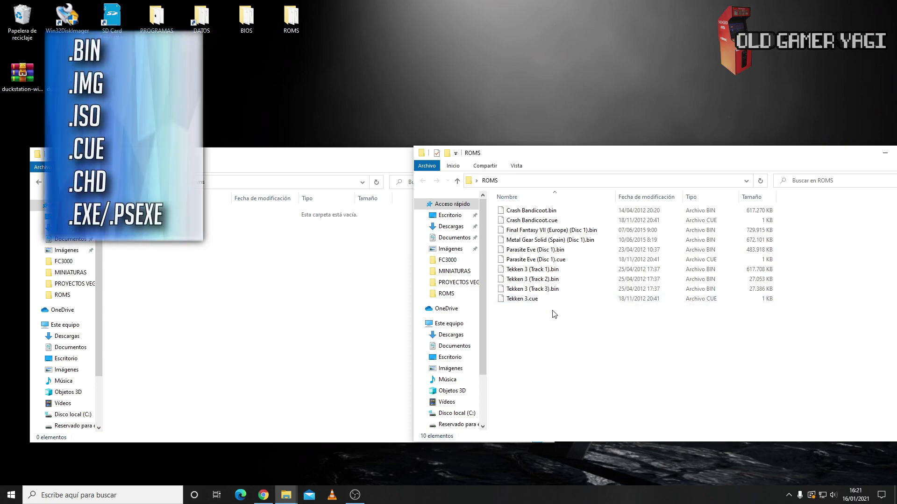
Copy all the .bin and .cue game files from the ROMS folder into the emulator's roms subfolder, and close the source window
left_click_drag(557, 317, 507, 208)
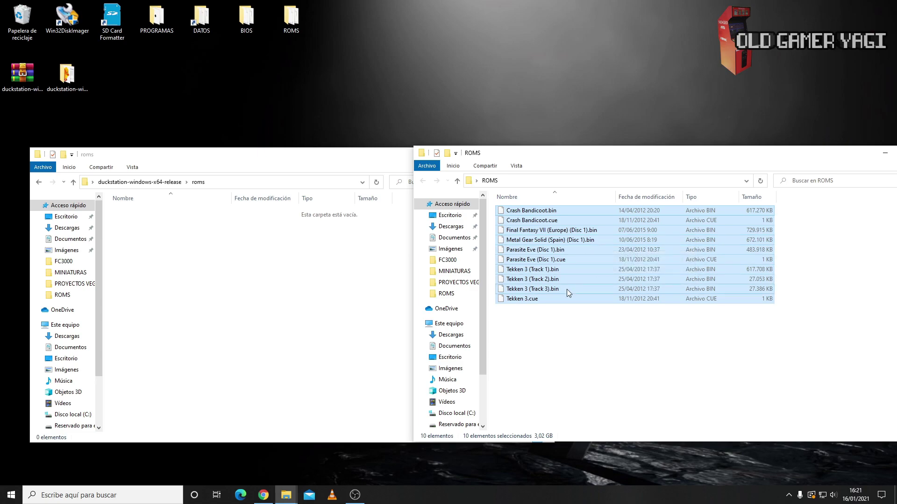
right_click(557, 267)
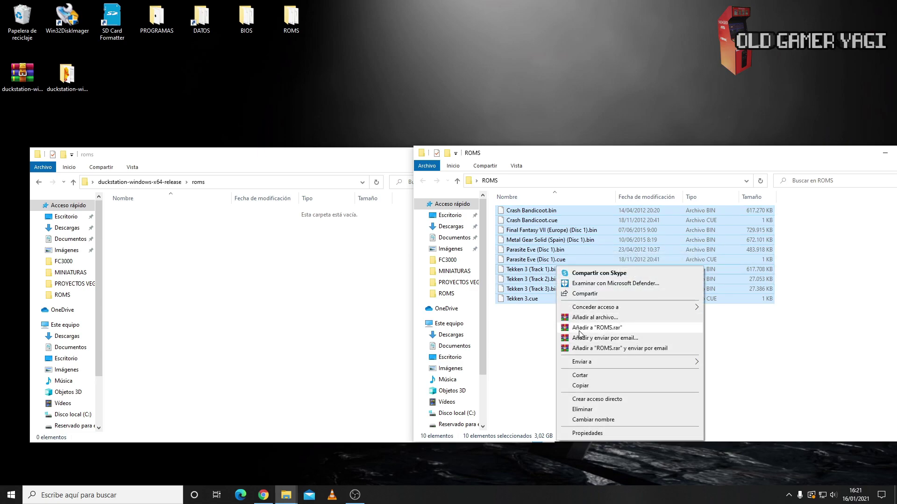
left_click(581, 386)
left_click(300, 285)
right_click(296, 283)
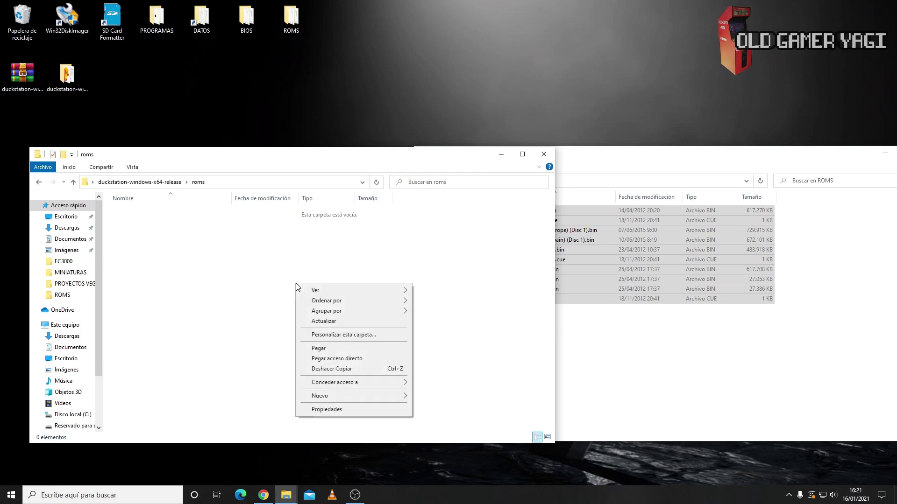
left_click(327, 350)
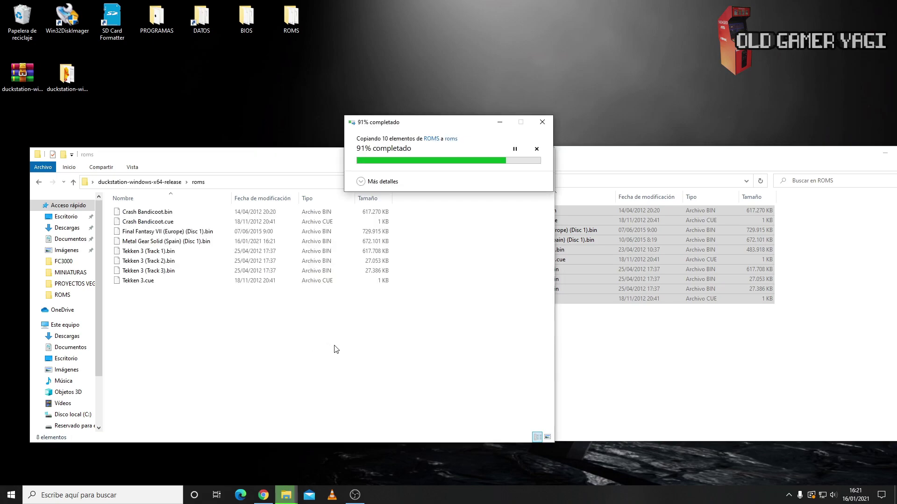
left_click(643, 300)
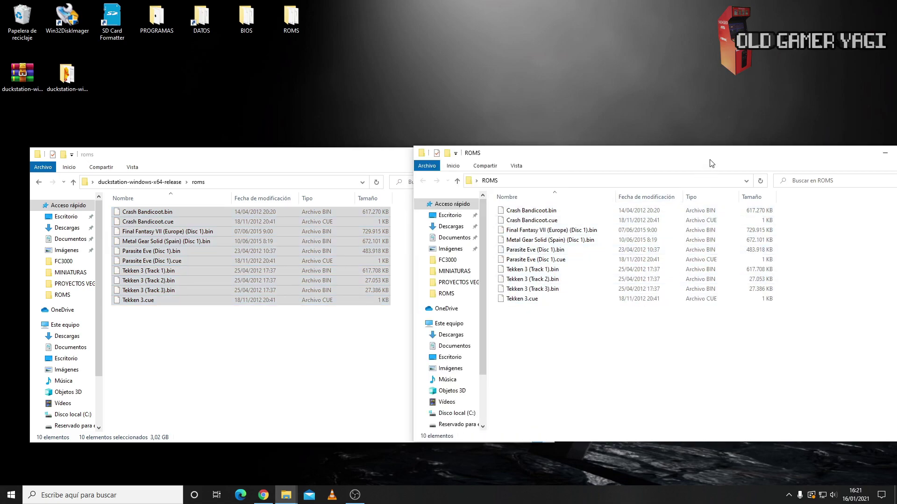
left_click(831, 164)
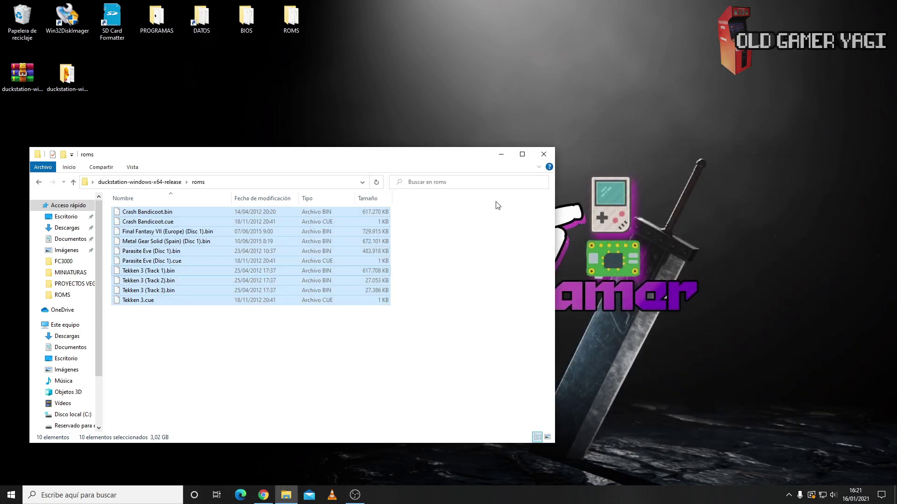
Launch duckstation-qt-x64-ReleaseLTCG and set its BIOS directory to the bios folder inside duckstation-windows-x64-release
left_click(154, 183)
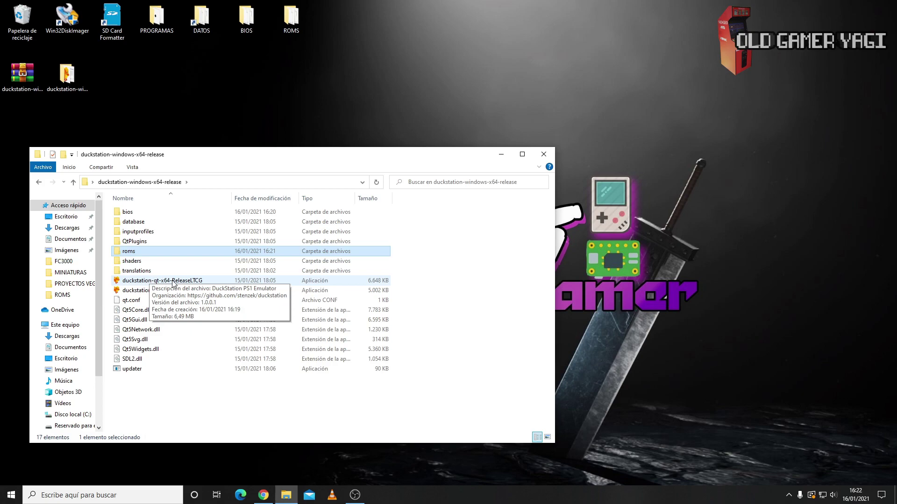
double_click(173, 282)
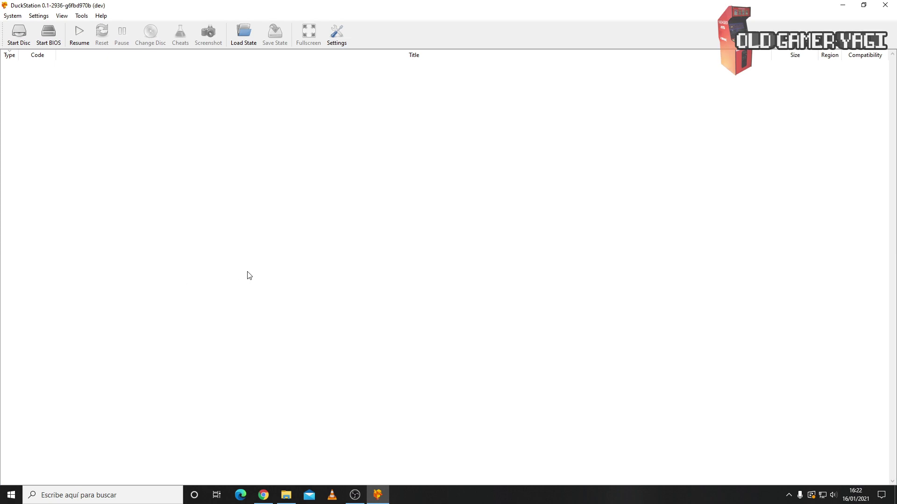
left_click(334, 40)
left_click(299, 130)
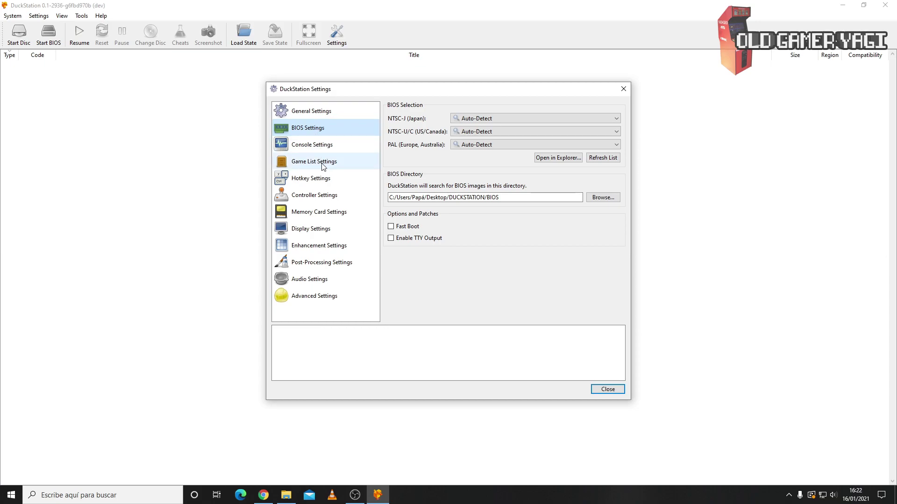
left_click(603, 198)
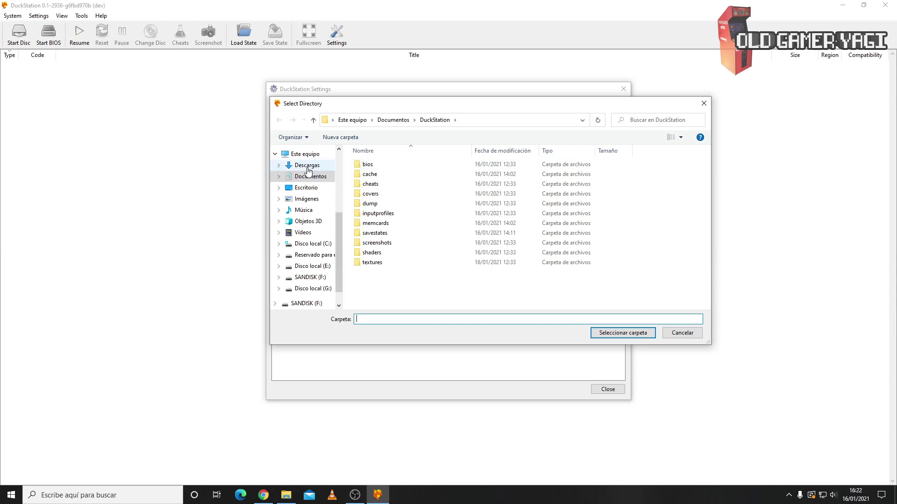
scroll(306, 169, "up", 3)
double_click(369, 165)
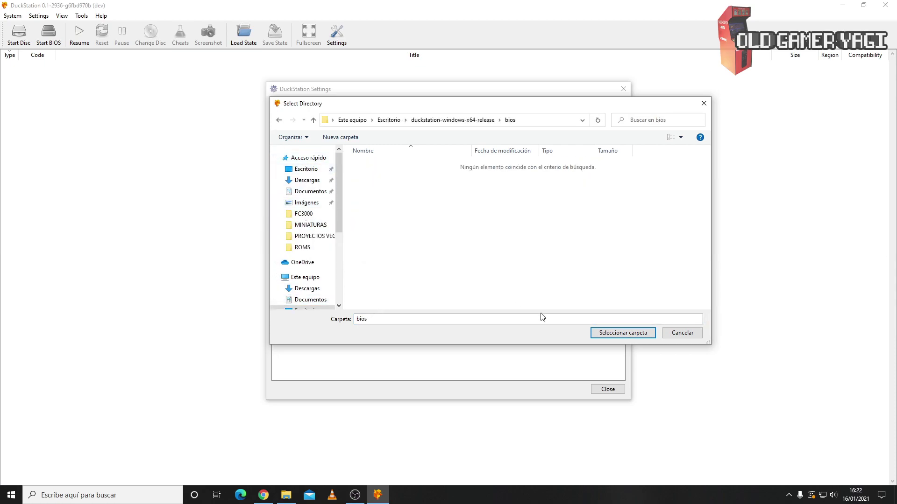
left_click(617, 335)
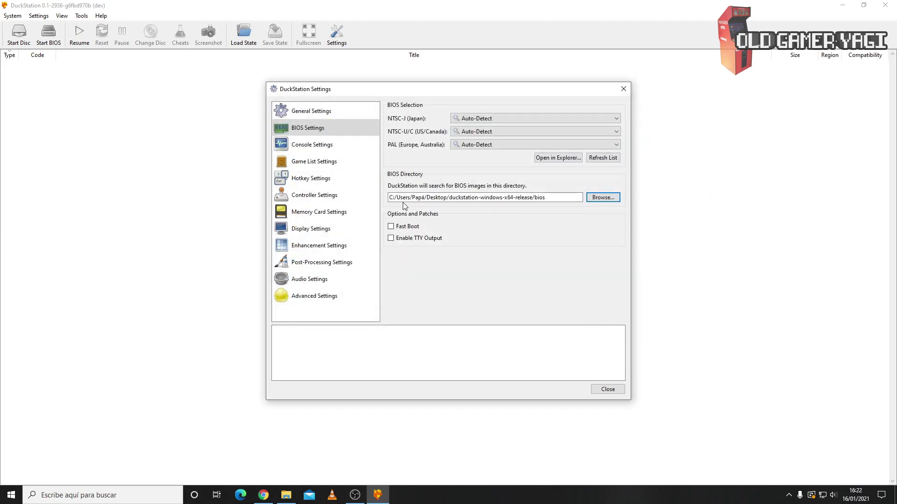
Add the roms folder inside duckstation-windows-x64-release as a recursively scanned game search directory, and close the settings
left_click(314, 161)
left_click(404, 318)
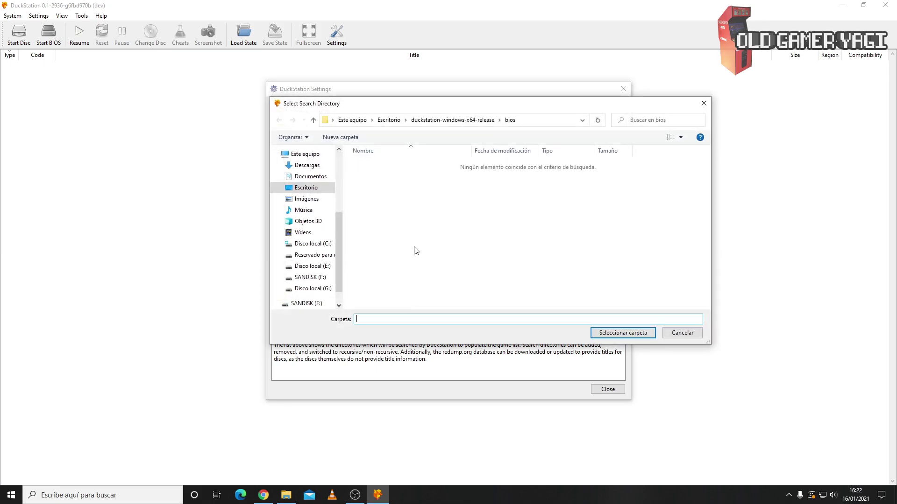
left_click(461, 120)
double_click(371, 207)
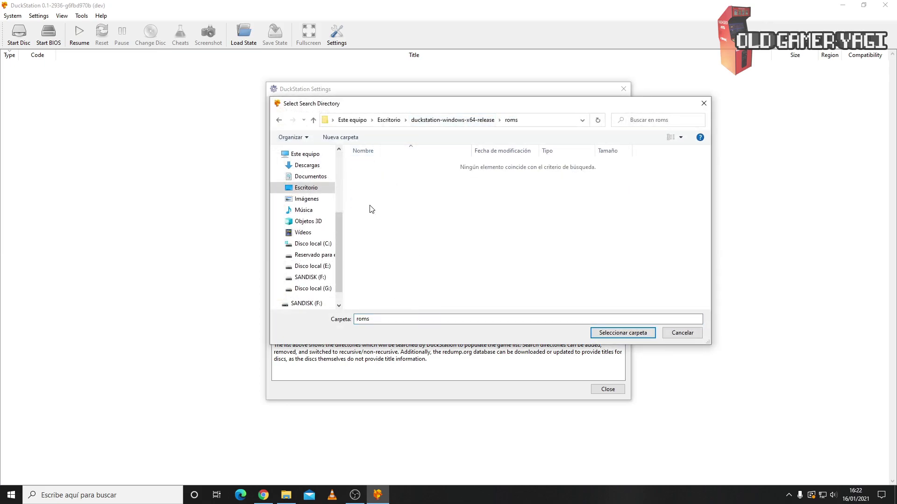
left_click(612, 334)
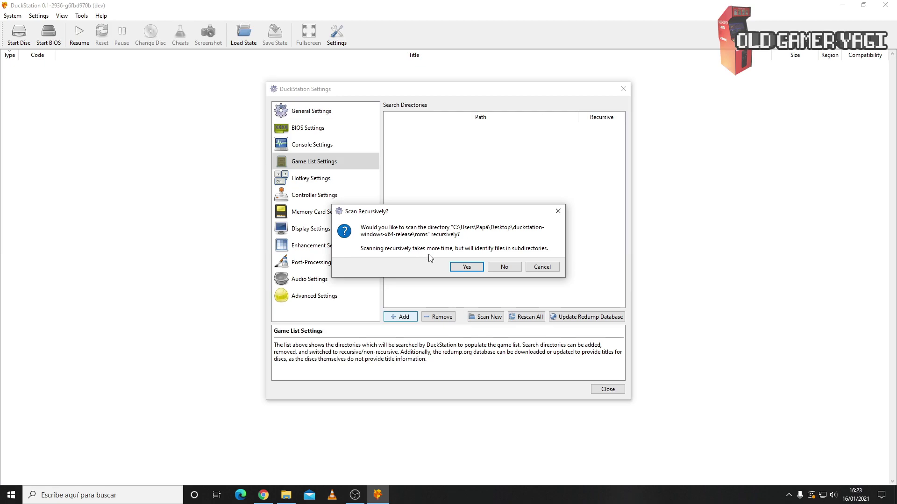
left_click(467, 265)
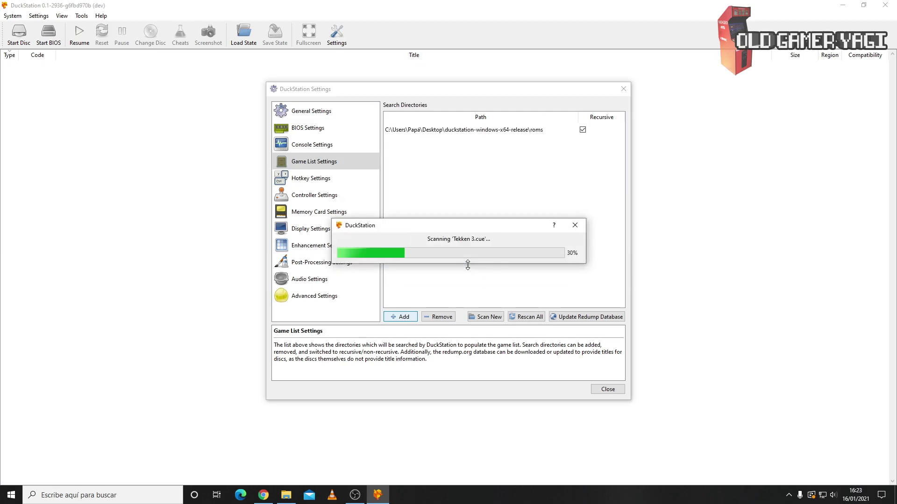
left_click(607, 390)
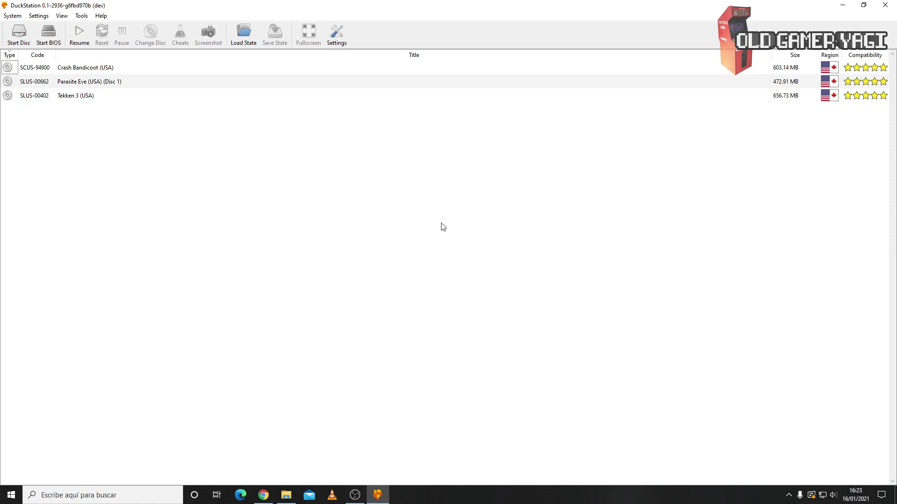
Place the restored emulator window beside File Explorer and compare its game list with the roms folder's files, also through the disc image picker
left_click(863, 5)
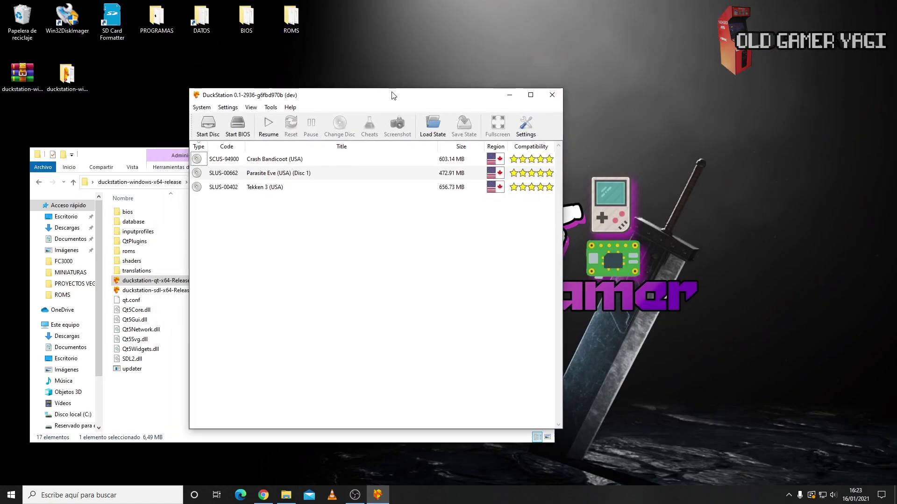
left_click_drag(391, 95, 686, 74)
double_click(154, 251)
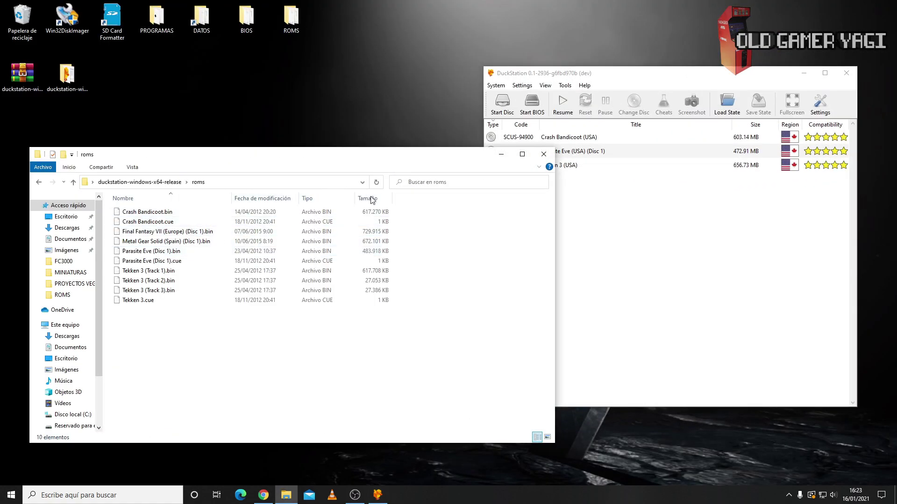
left_click_drag(390, 155, 428, 190)
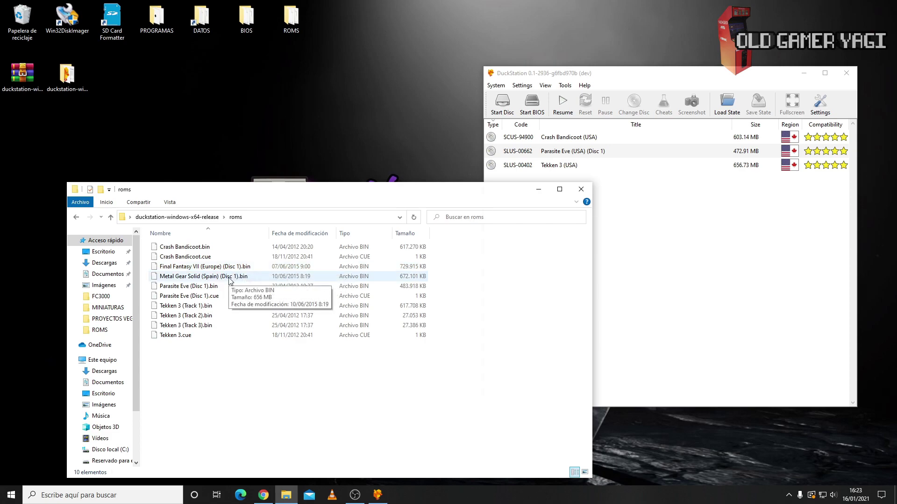
left_click(502, 102)
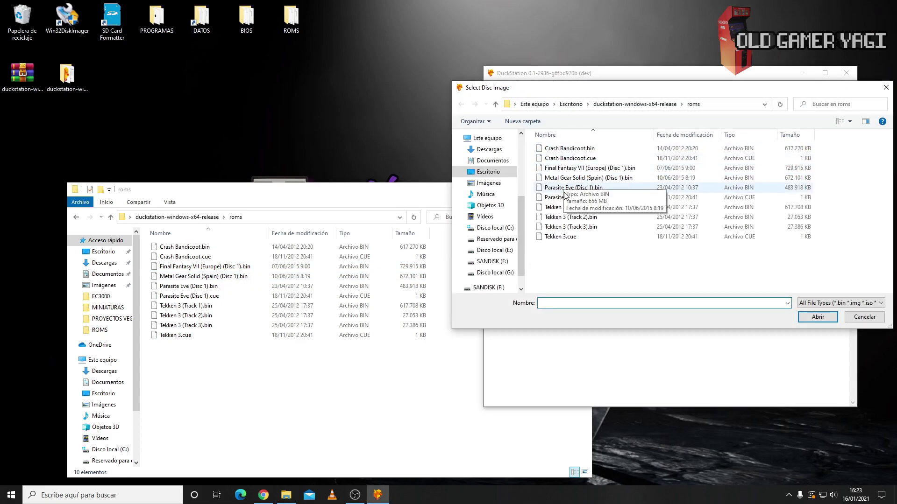
left_click(858, 318)
Start Tekken 3 (USA) from the game list and maximize the game window
left_click(543, 167)
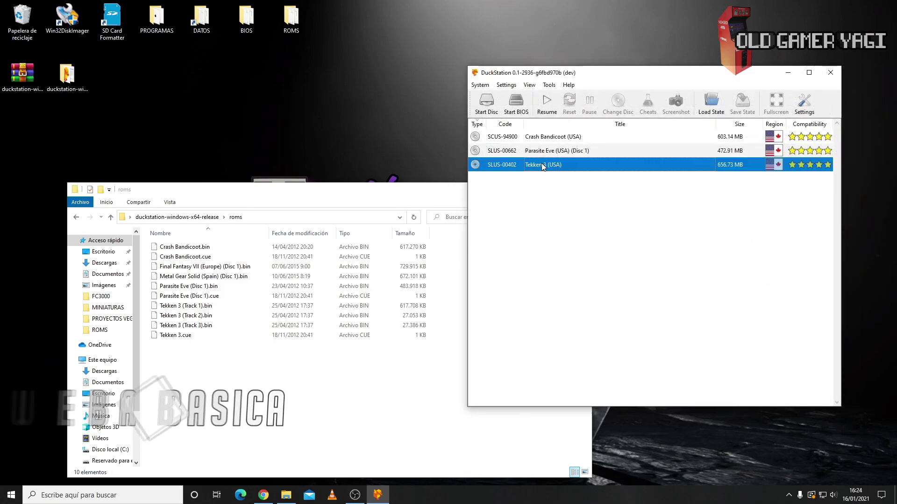
double_click(543, 167)
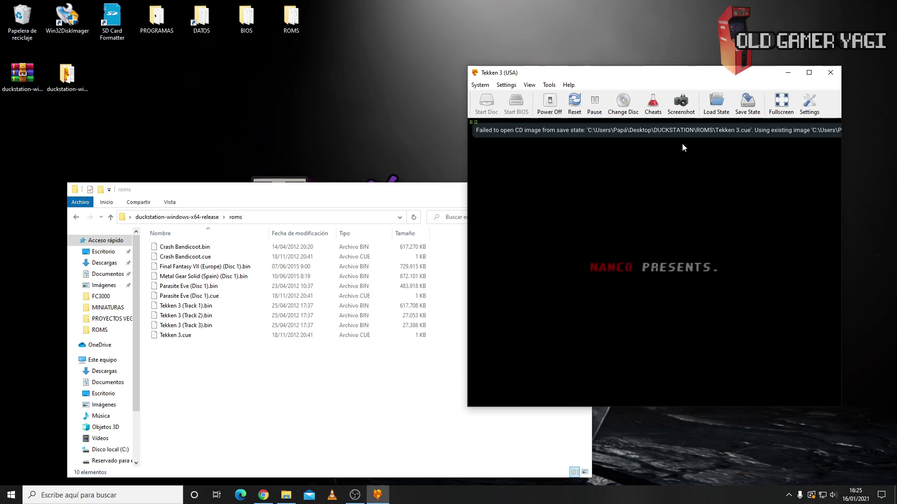
left_click_drag(679, 75, 503, 81)
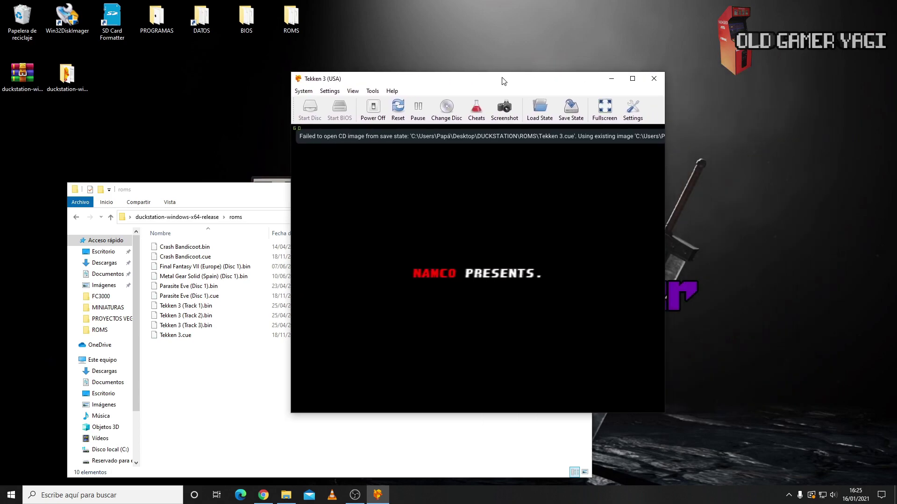
double_click(503, 79)
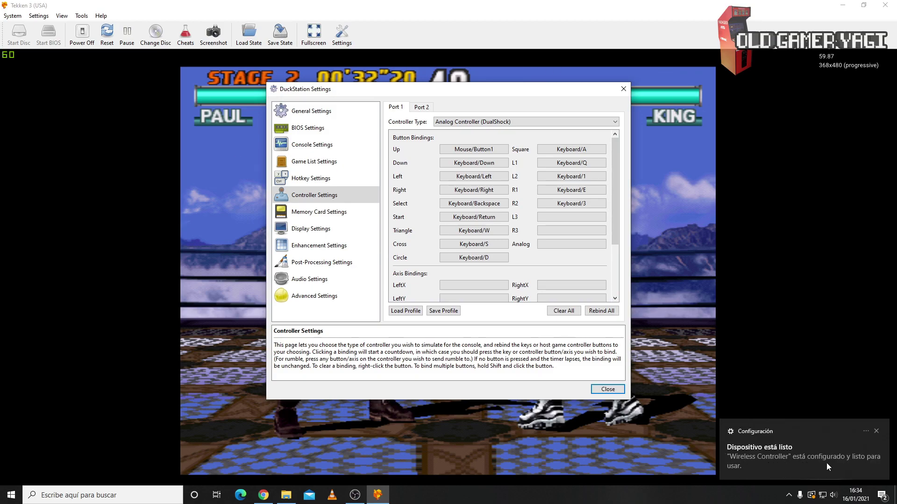
Rebind the Port 1 Up, Down and Left directions to the wireless controller, with Up on Controller0/Button11
left_click(483, 154)
left_click(491, 166)
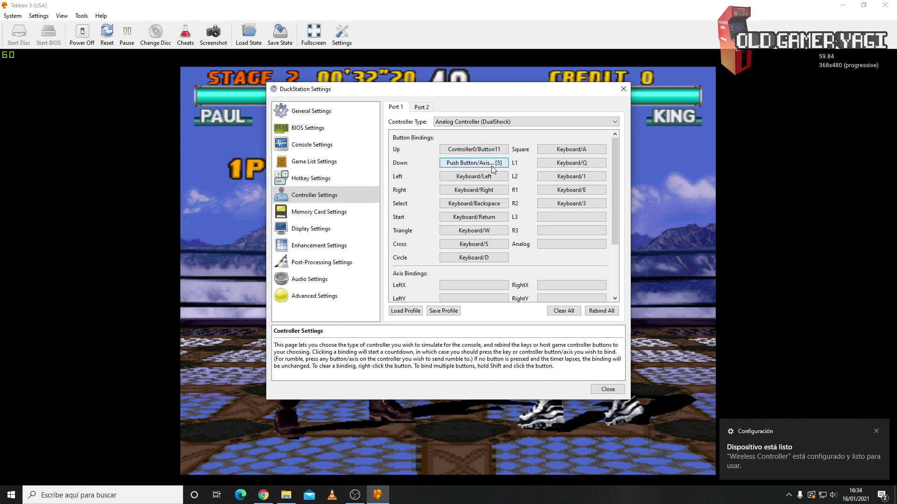
left_click(486, 176)
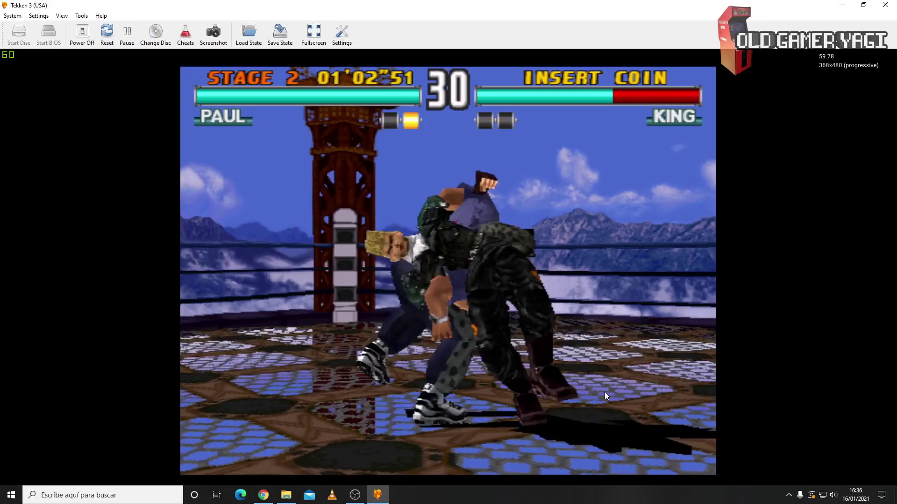
Pause the Tekken 3 fight and set the display renderer to Hardware (Vulkan), keeping the settings window clear of the paused fighters
key("Return")
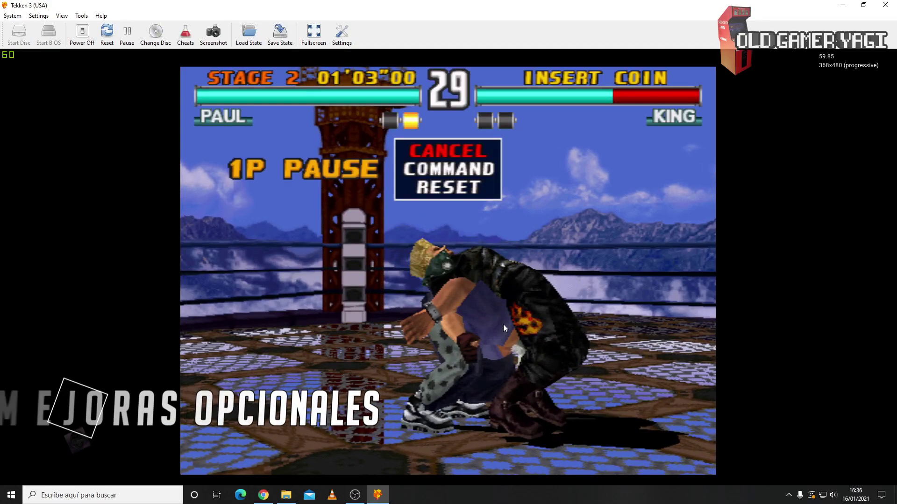
left_click(343, 32)
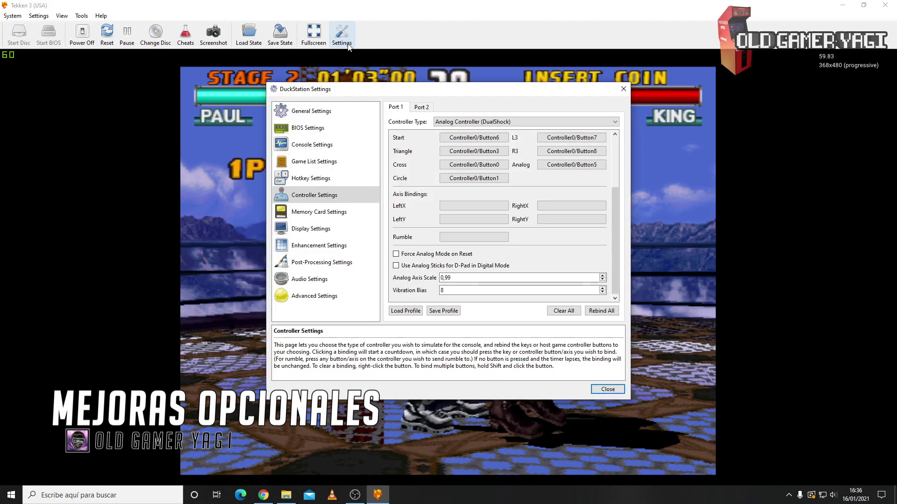
left_click(326, 231)
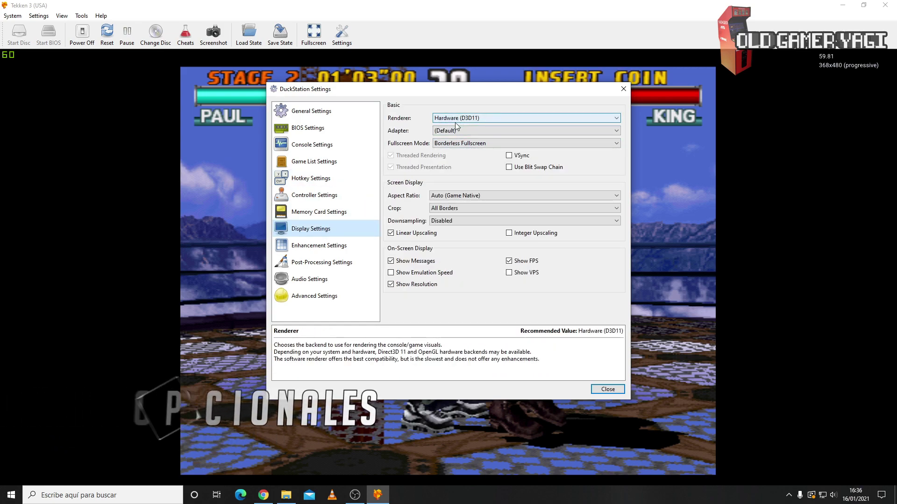
left_click_drag(465, 92, 713, 127)
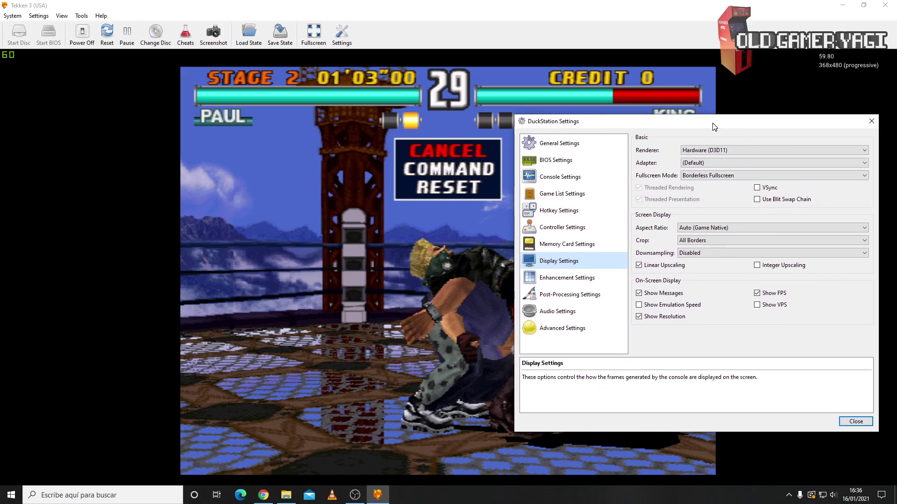
left_click(709, 155)
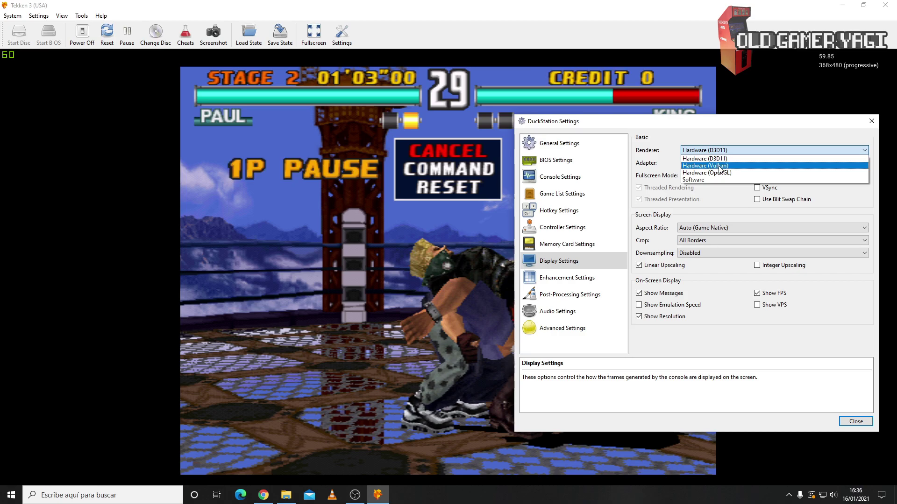
left_click(719, 166)
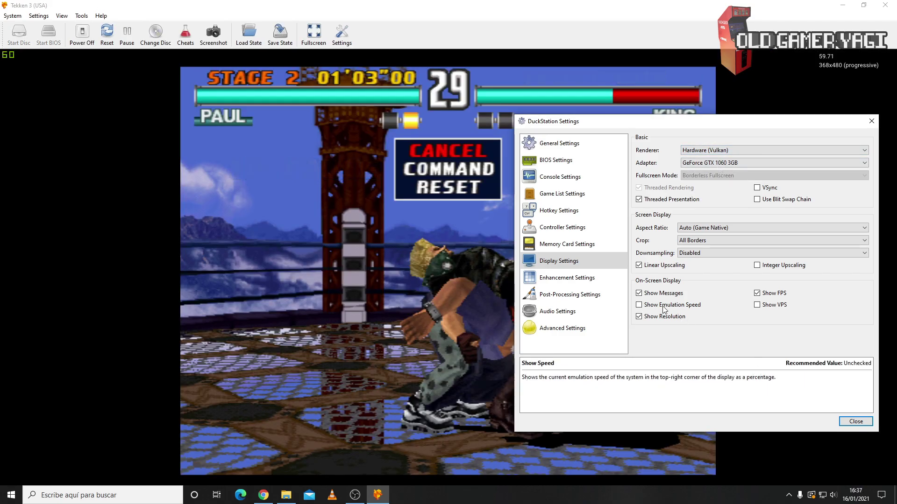
Set the internal resolution scale in the enhancement settings to 5x (for 1080p)
left_click(588, 282)
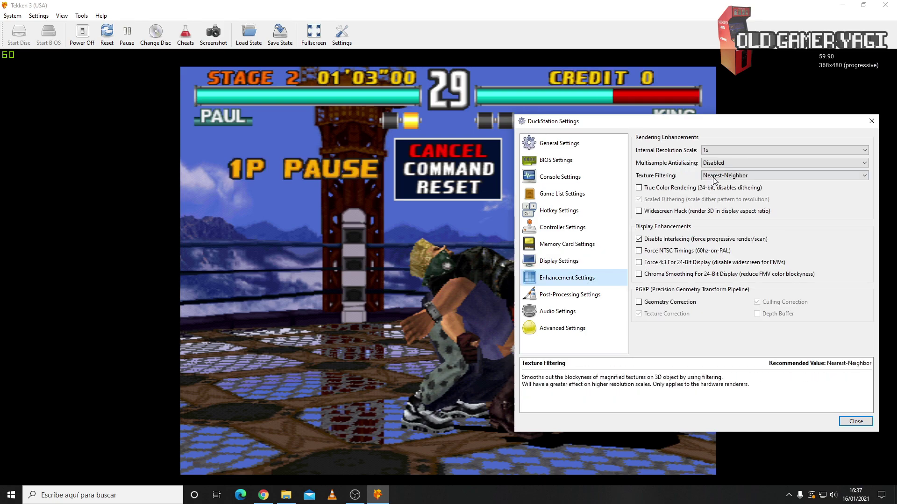
left_click(710, 154)
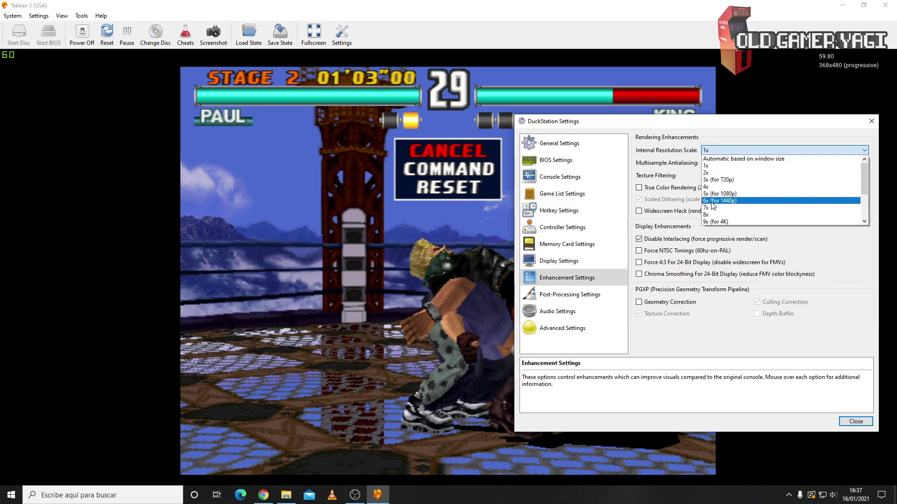
scroll(711, 223, "down", 4)
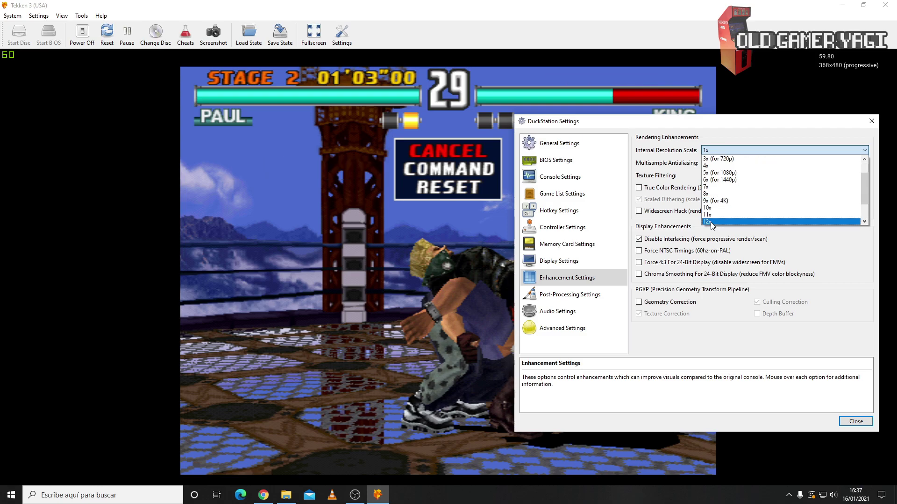
scroll(710, 223, "up", 2)
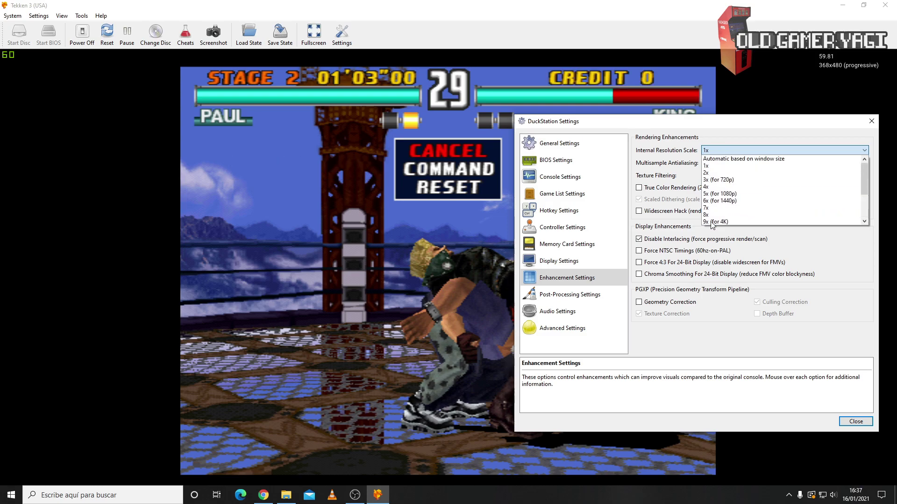
left_click(715, 194)
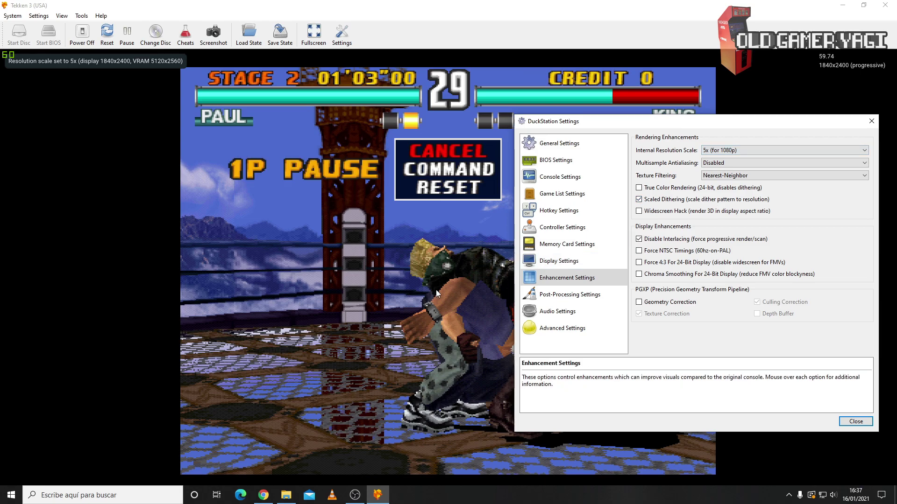